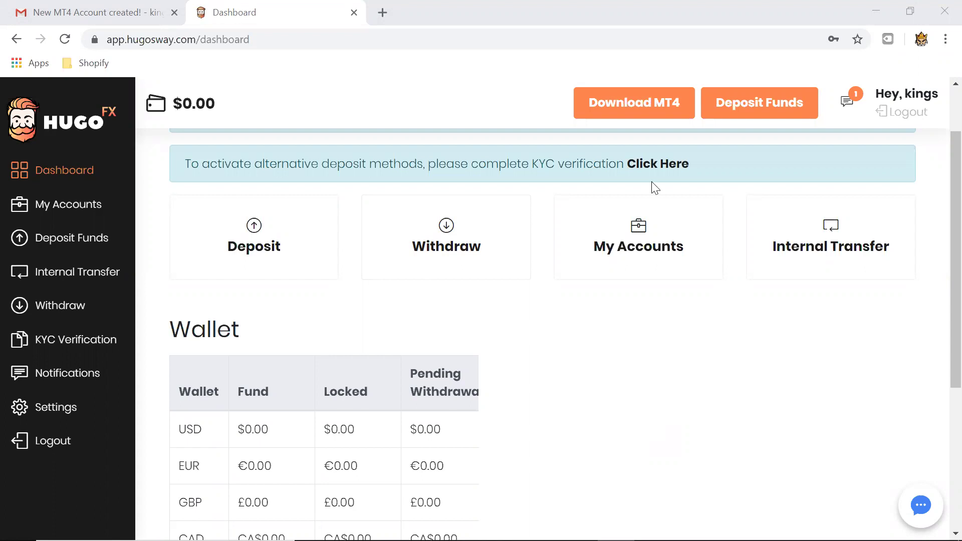
# Switch to Gmail and scroll the 'New MT4 Account created!' email to its login details.
pyautogui.click(157, 5)
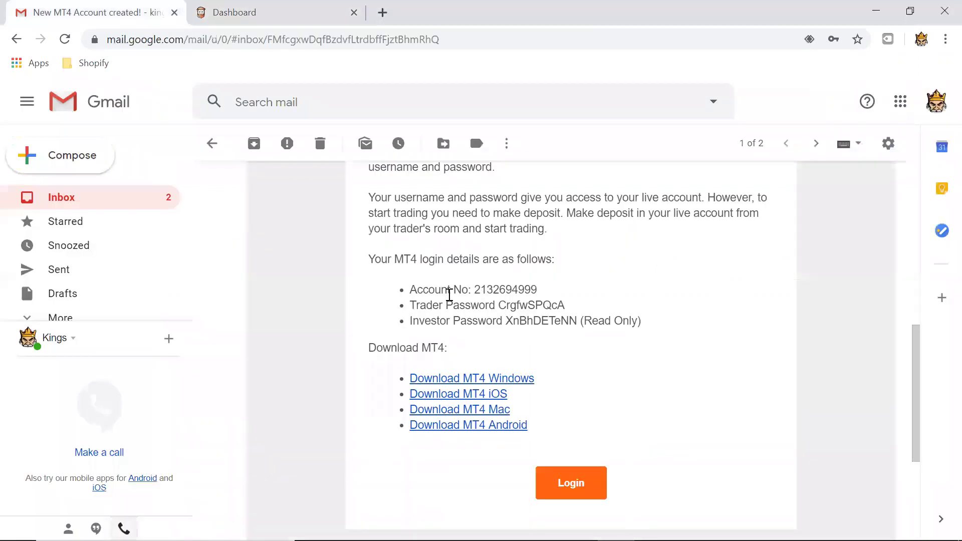
pyautogui.scroll(1, 462, 307)
pyautogui.scroll(-1, 462, 307)
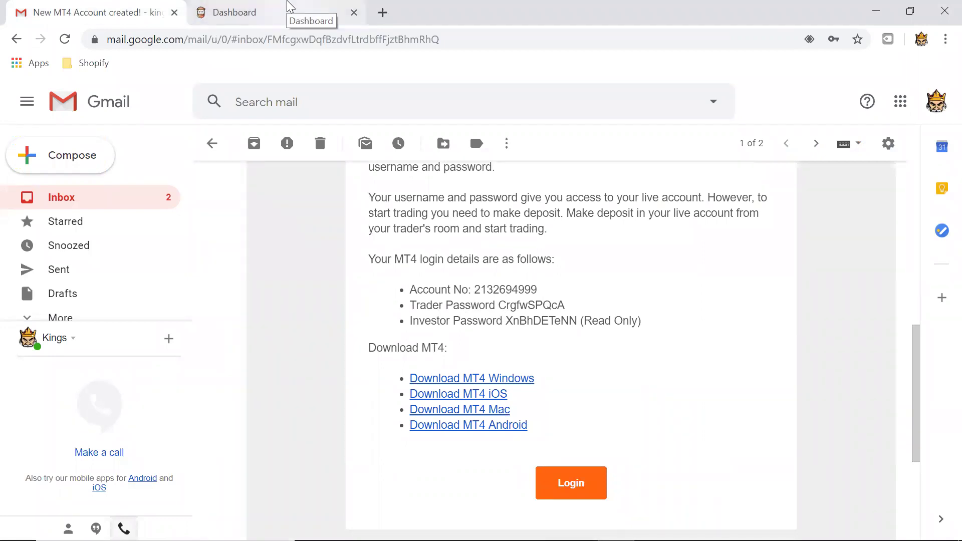
# On Deposit Funds, choose the USD wallet and Bitcoin deposit type, with amount 500.
pyautogui.click(286, 5)
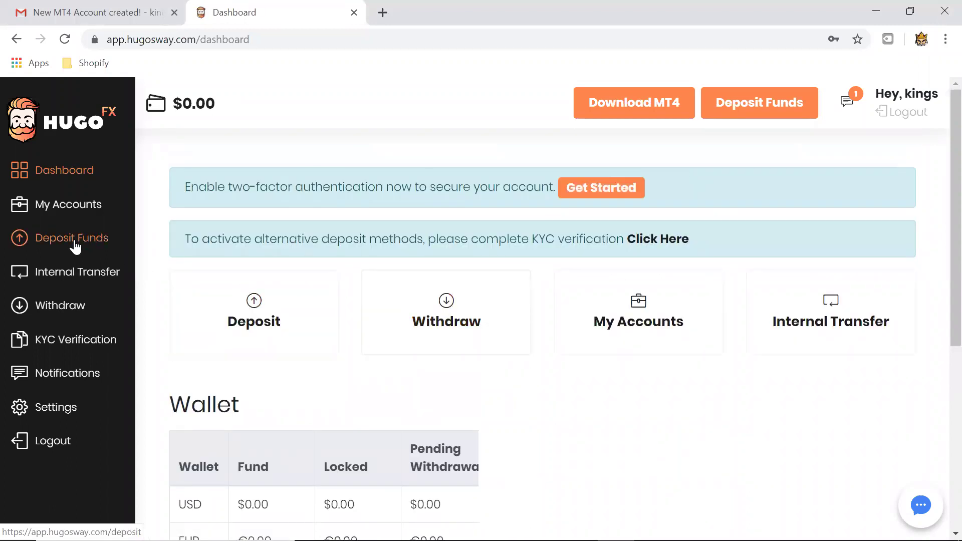
pyautogui.click(76, 244)
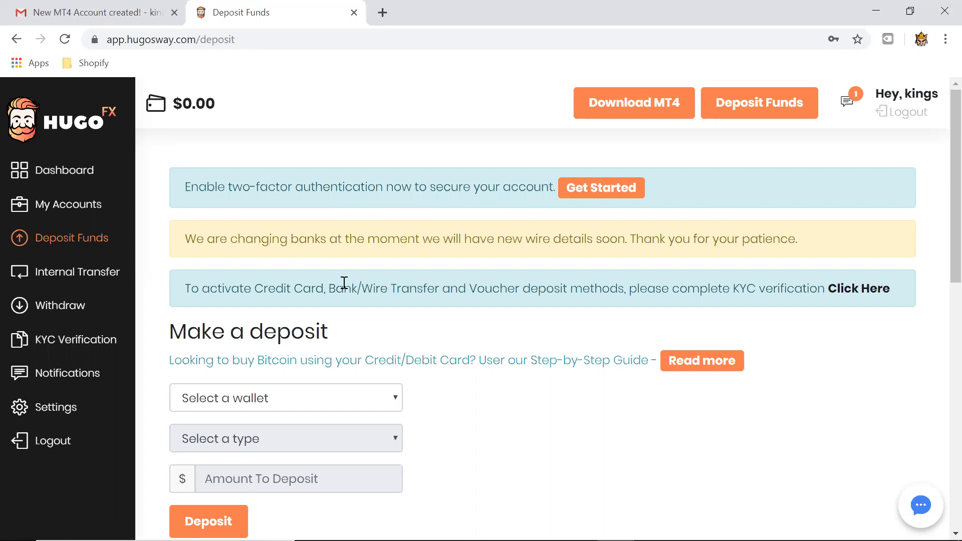
pyautogui.scroll(-2, 344, 283)
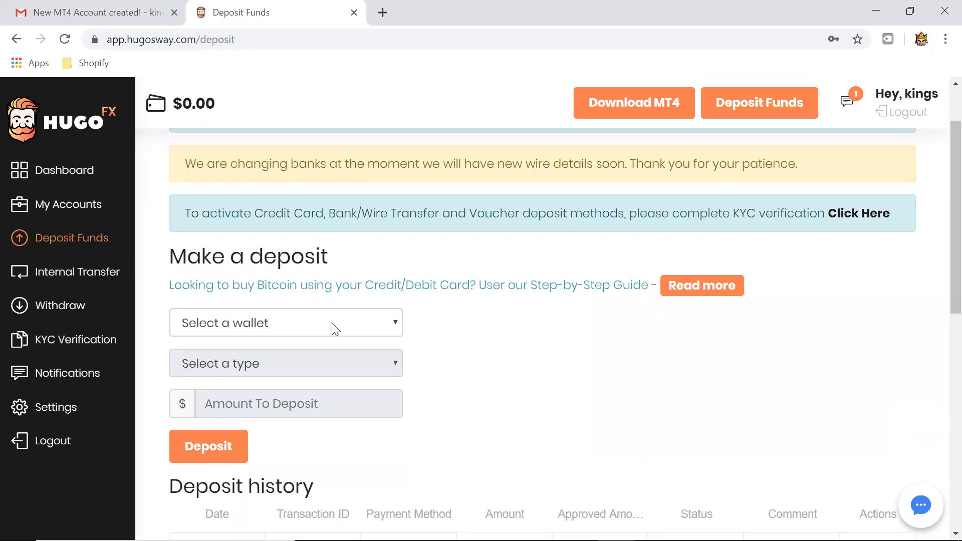
pyautogui.click(296, 323)
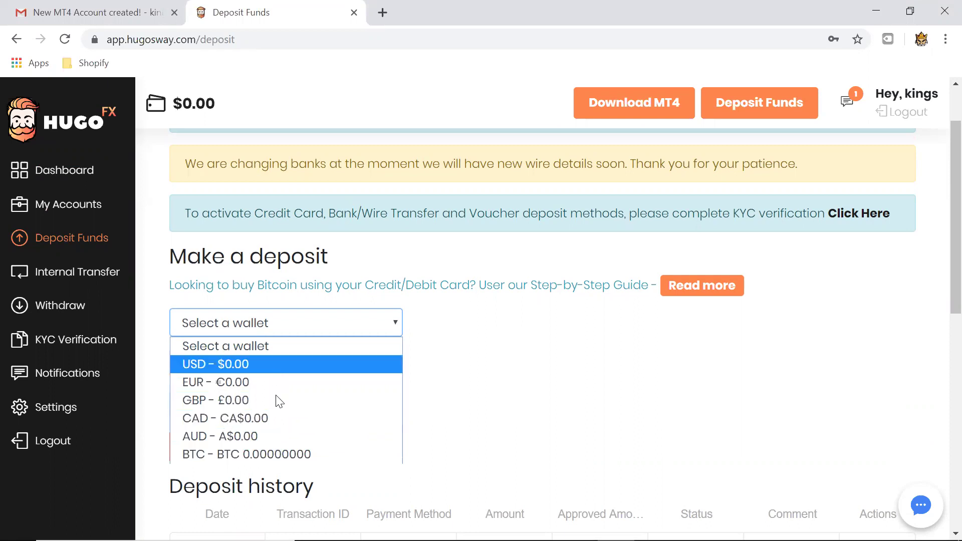
pyautogui.click(265, 367)
pyautogui.click(290, 365)
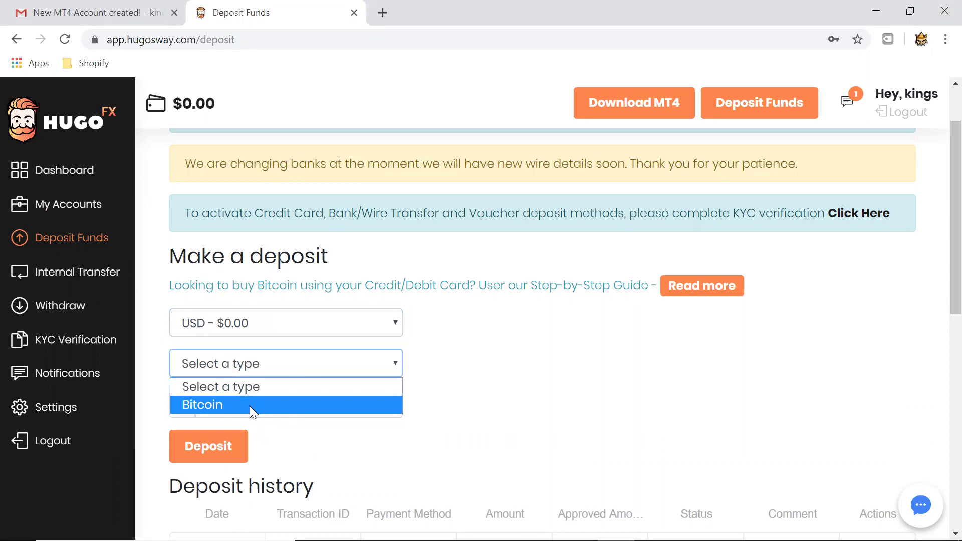
pyautogui.click(249, 406)
pyautogui.click(290, 403)
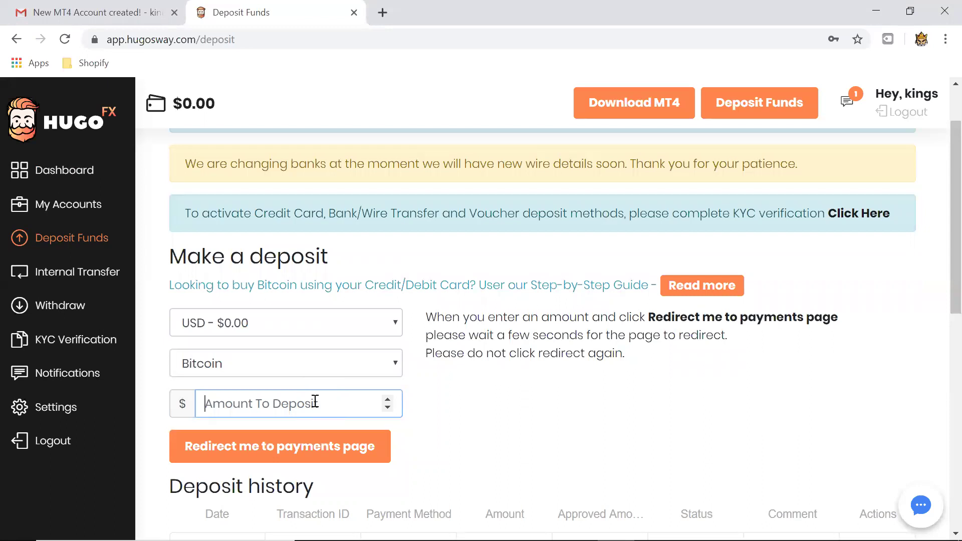
pyautogui.write('50')
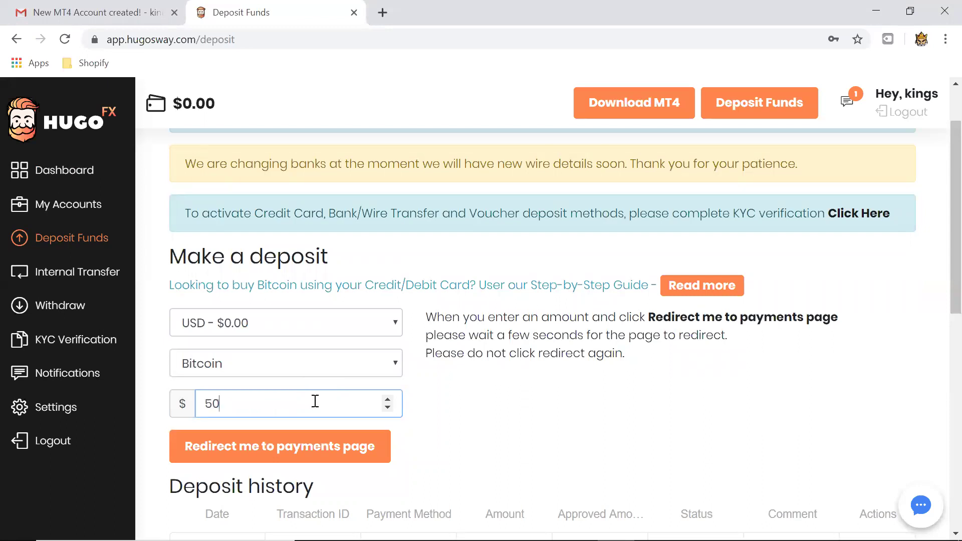
pyautogui.write('0')
pyautogui.click(487, 412)
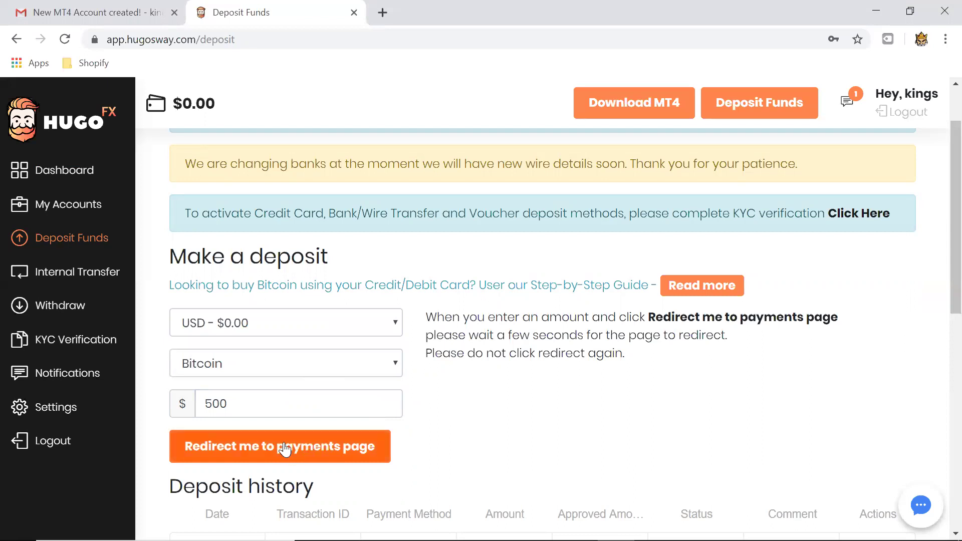
# Submit the Bitcoin deposit and highlight the BTC 0.04363500 amount and $500.00 credit.
pyautogui.click(316, 457)
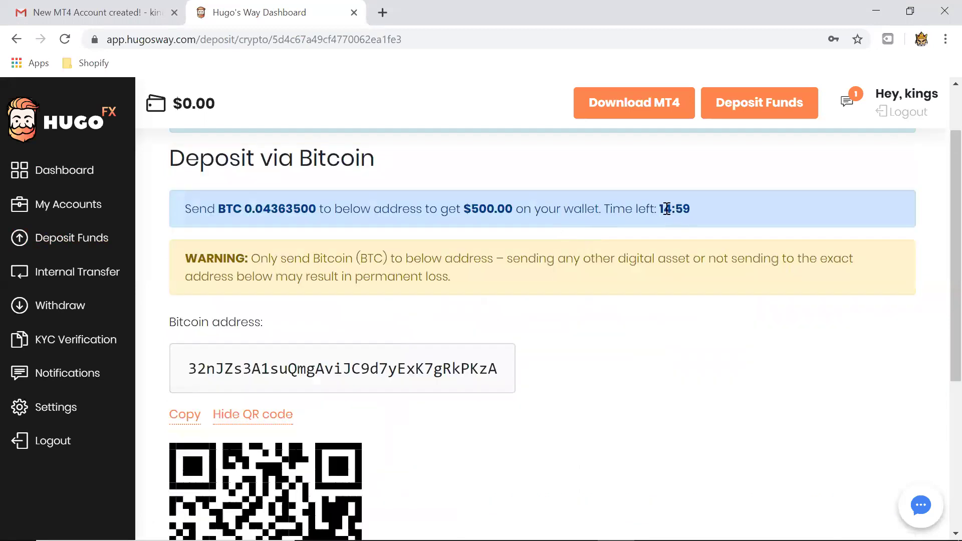
pyautogui.doubleClick(666, 209)
pyautogui.click(608, 284)
pyautogui.moveTo(658, 209); pyautogui.dragTo(691, 209)
pyautogui.click(642, 320)
pyautogui.moveTo(219, 208); pyautogui.dragTo(310, 211)
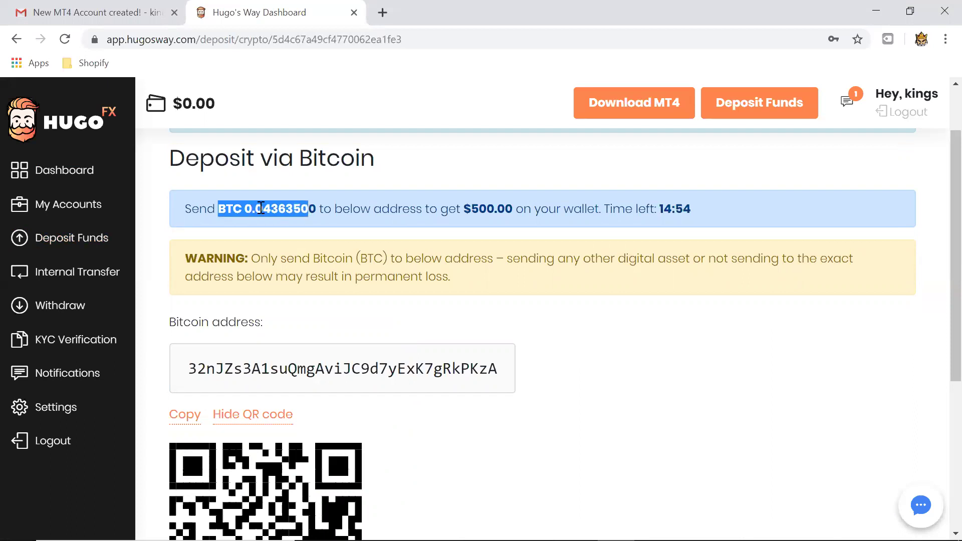
pyautogui.click(261, 209)
pyautogui.moveTo(236, 209); pyautogui.dragTo(314, 208)
pyautogui.click(546, 283)
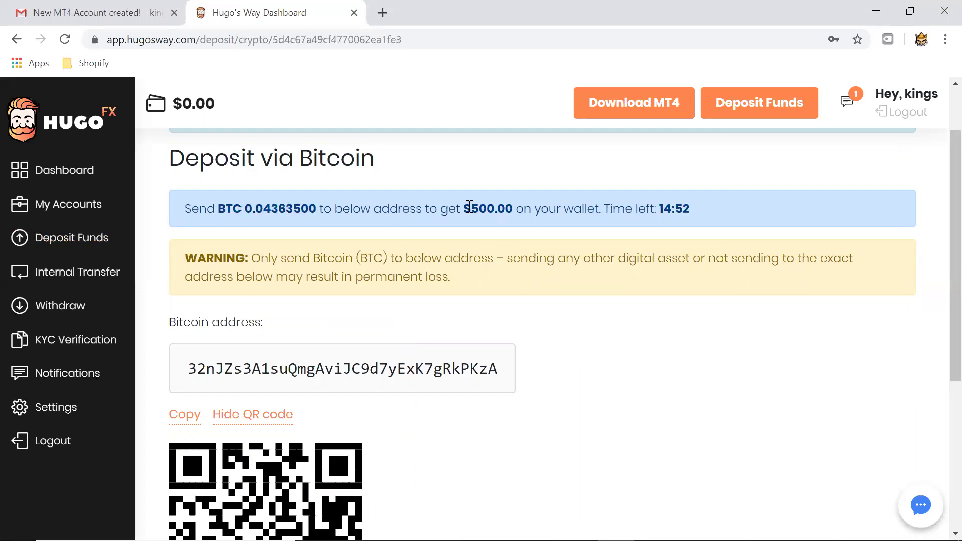
pyautogui.moveTo(470, 207); pyautogui.dragTo(506, 208)
pyautogui.click(307, 203)
pyautogui.moveTo(312, 208)
pyautogui.mouseDown()
pyautogui.moveTo(243, 209)
pyautogui.moveTo(273, 210)
pyautogui.mouseUp()
pyautogui.click(225, 206)
pyautogui.click(274, 210)
# Scroll down and select the full Bitcoin deposit address text.
pyautogui.scroll(-2, 552, 382)
pyautogui.moveTo(191, 294); pyautogui.dragTo(543, 300)
pyautogui.click(513, 299)
pyautogui.moveTo(190, 297); pyautogui.dragTo(515, 298)
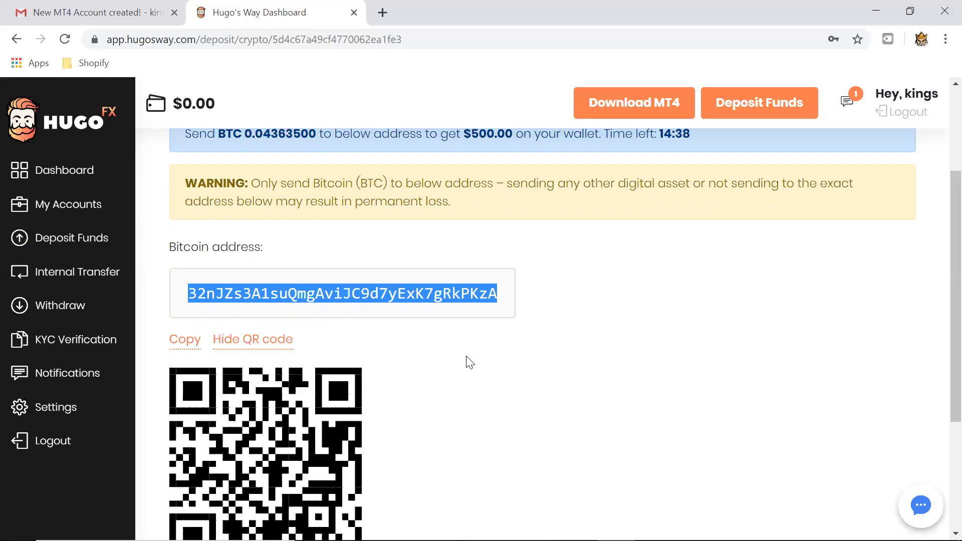
pyautogui.scroll(-3, 443, 394)
pyautogui.scroll(5, 421, 396)
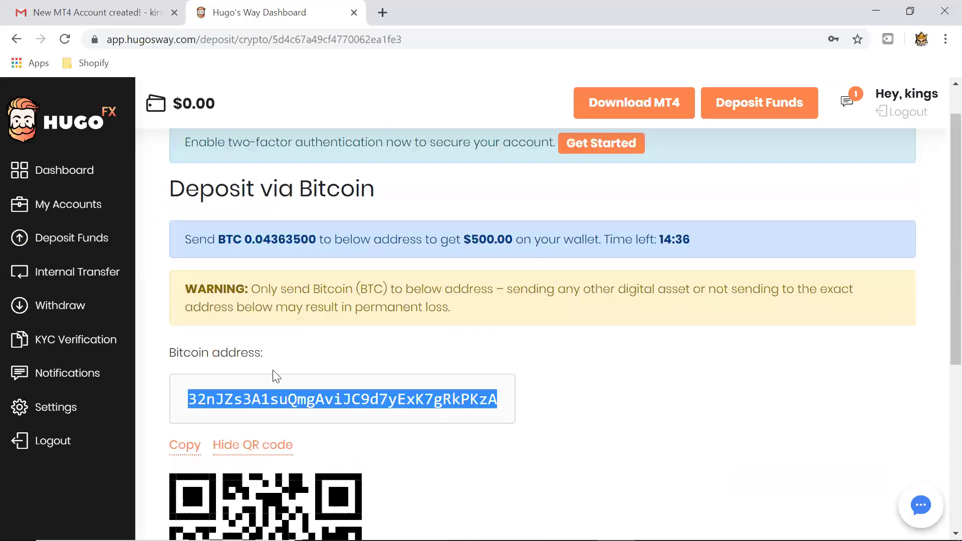
pyautogui.click(537, 377)
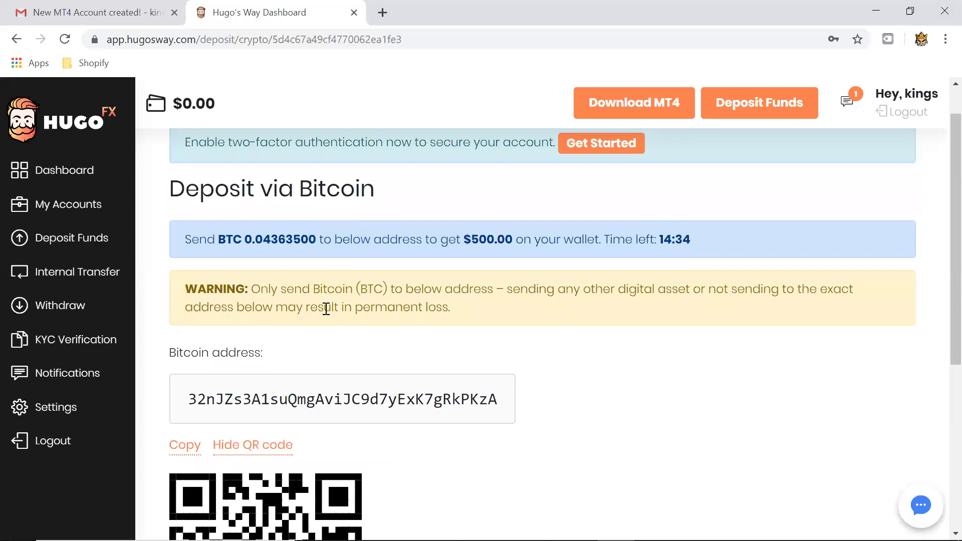
pyautogui.scroll(1, 329, 300)
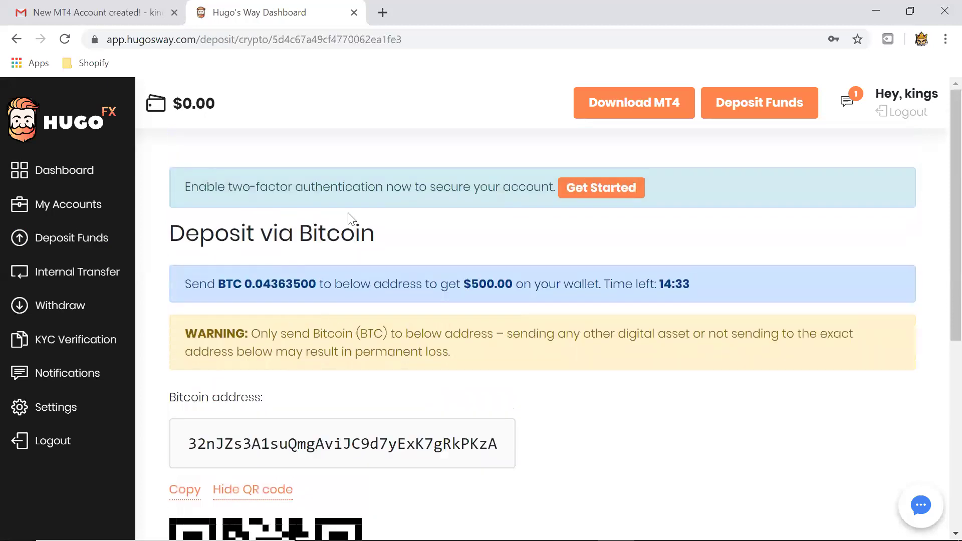
# Go to Internal Transfers and expand the Select Transfer Type dropdown.
pyautogui.click(65, 279)
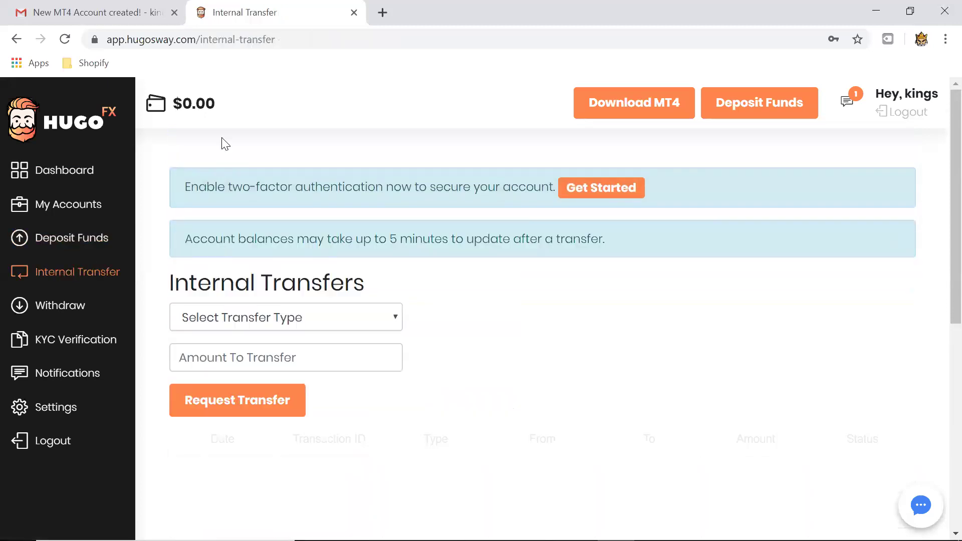
pyautogui.tripleClick(185, 98)
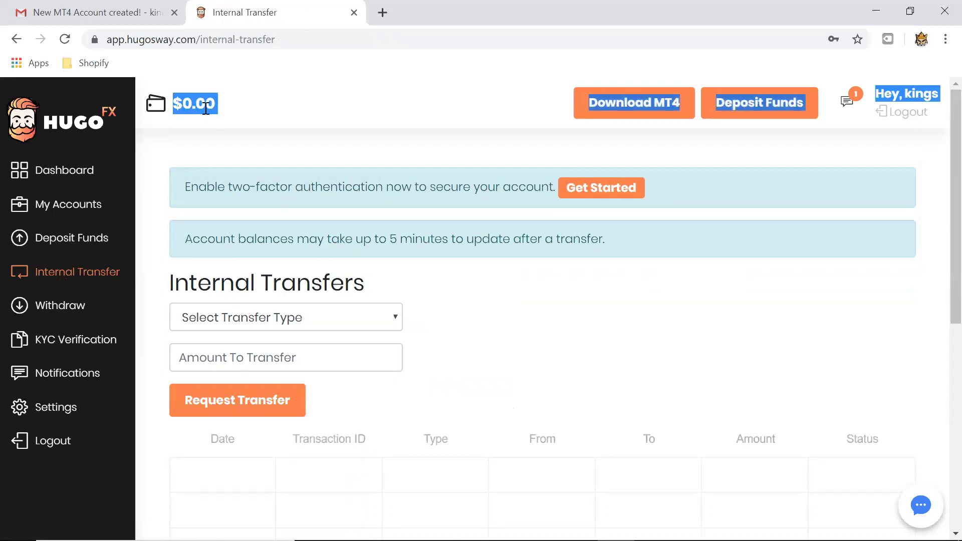
pyautogui.click(149, 114)
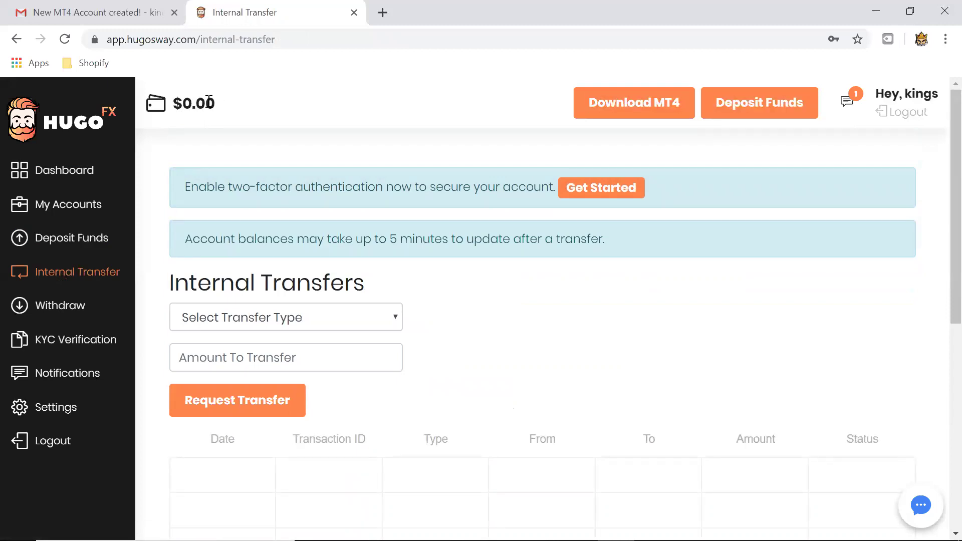
pyautogui.moveTo(171, 107); pyautogui.dragTo(237, 108)
pyautogui.click(170, 109)
pyautogui.click(289, 329)
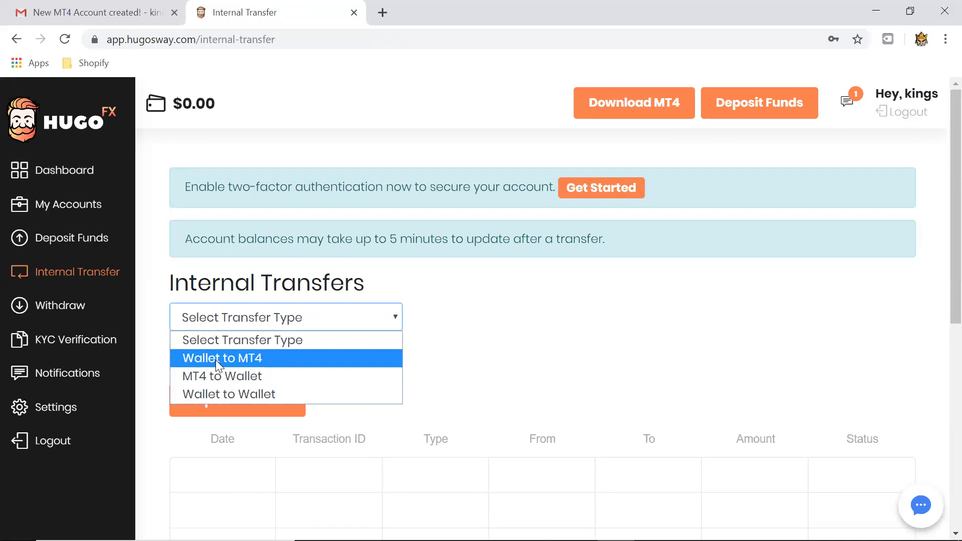
# Choose Wallet to MT4 as the transfer type and the USD wallet as the source.
pyautogui.click(258, 357)
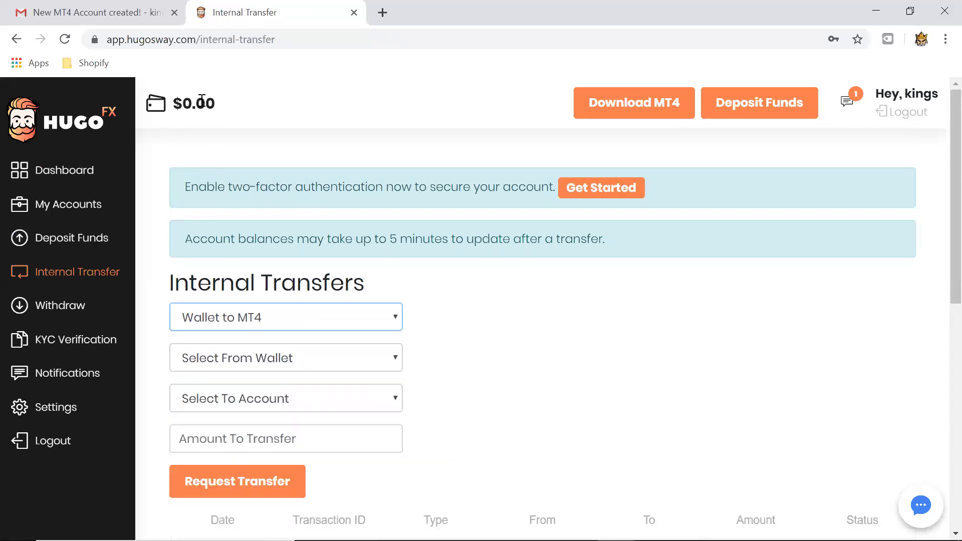
pyautogui.moveTo(176, 102); pyautogui.dragTo(236, 108)
pyautogui.click(266, 114)
pyautogui.scroll(-2, 267, 196)
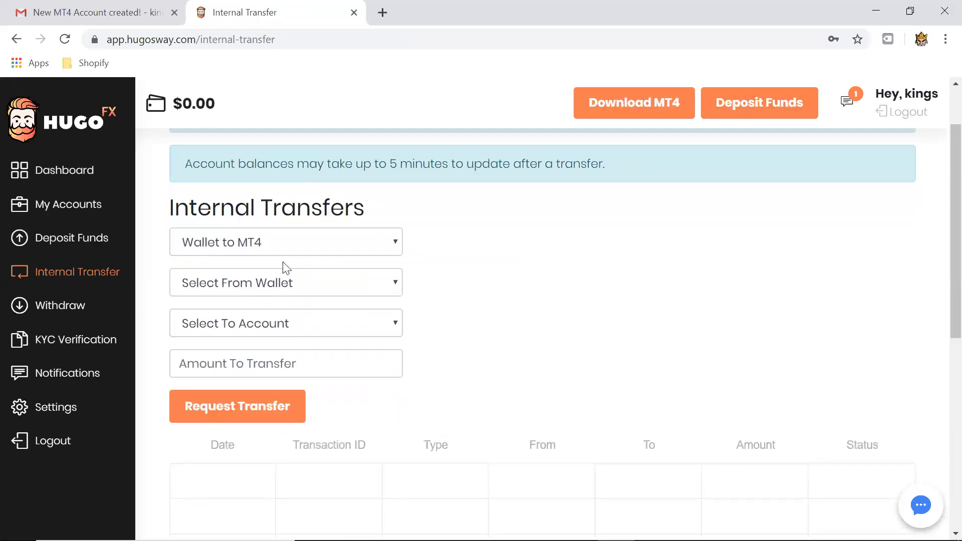
pyautogui.click(266, 284)
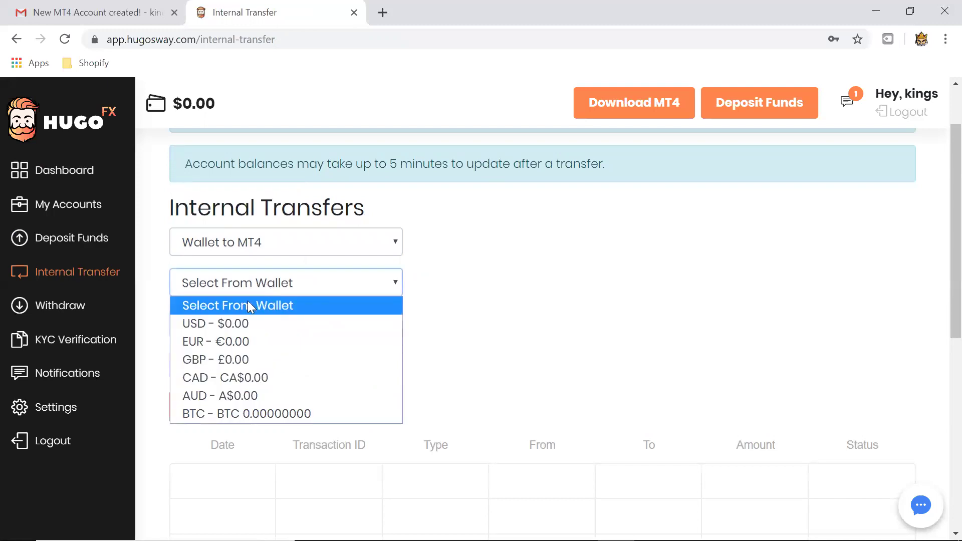
pyautogui.click(251, 324)
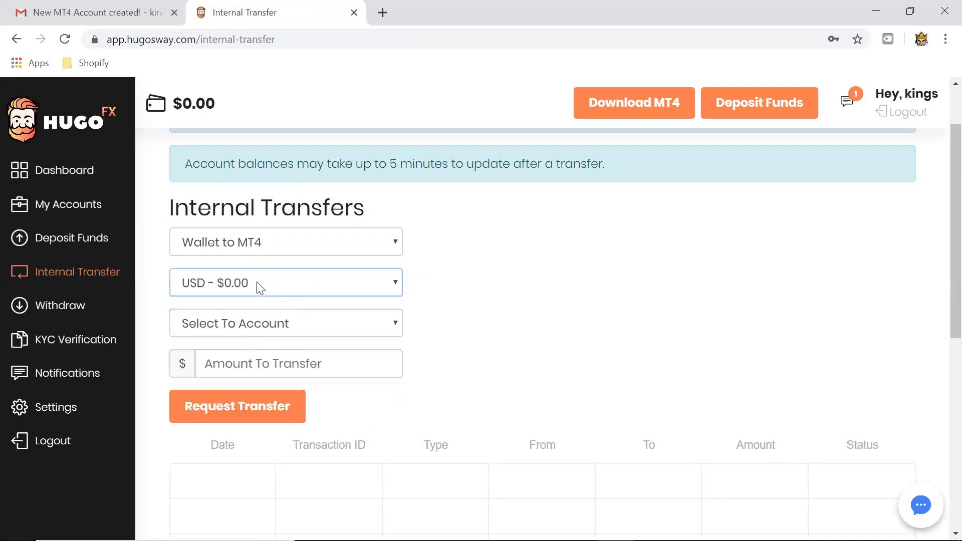
pyautogui.click(256, 287)
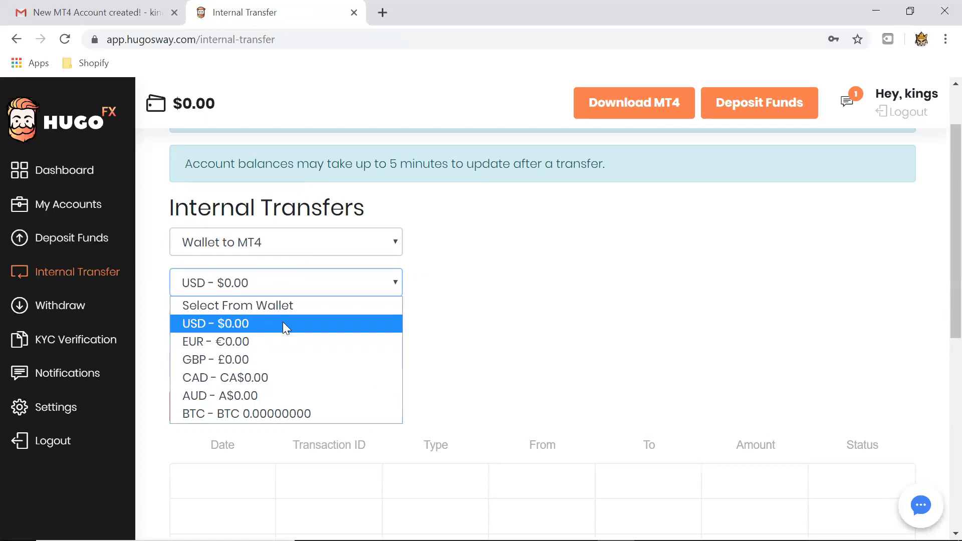
pyautogui.click(243, 323)
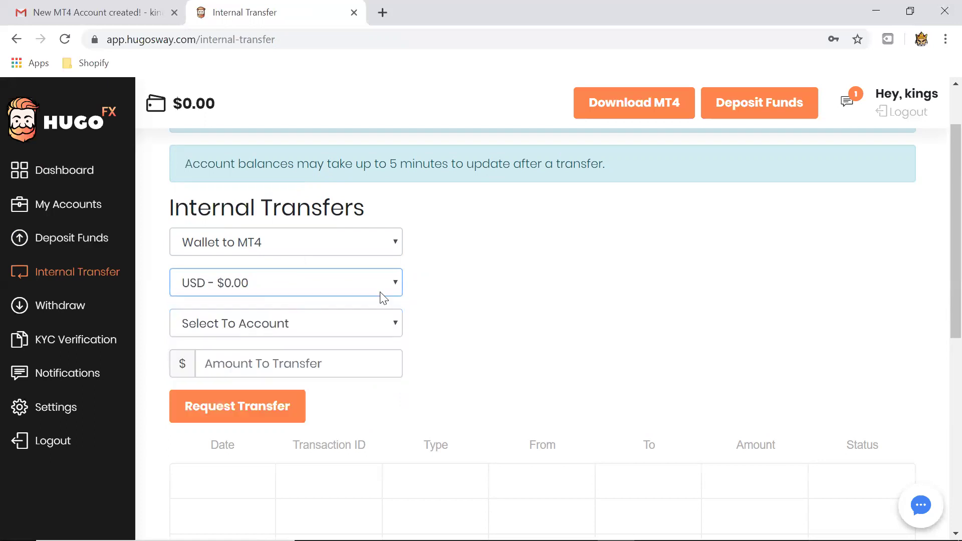
pyautogui.scroll(-1, 257, 257)
pyautogui.click(256, 255)
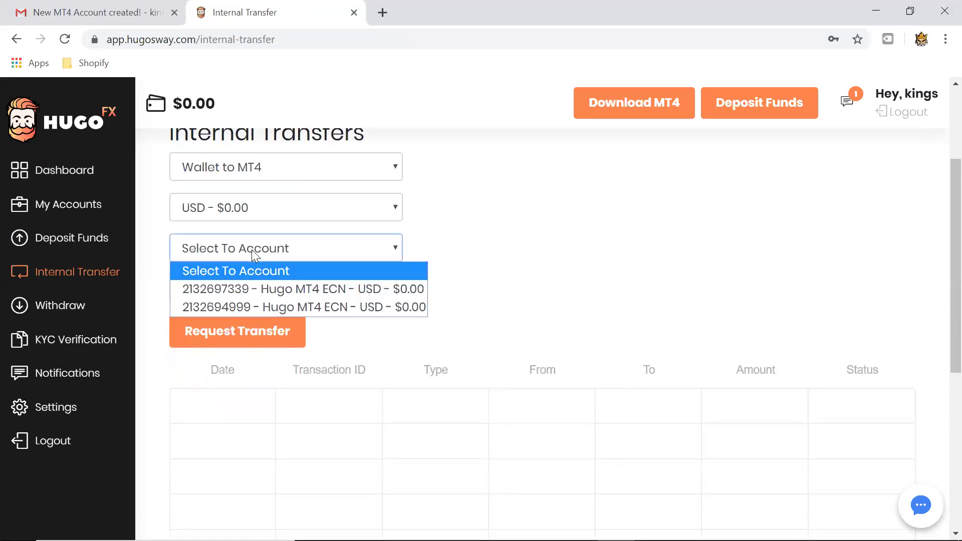
pyautogui.click(321, 287)
pyautogui.scroll(1, 411, 285)
pyautogui.click(296, 325)
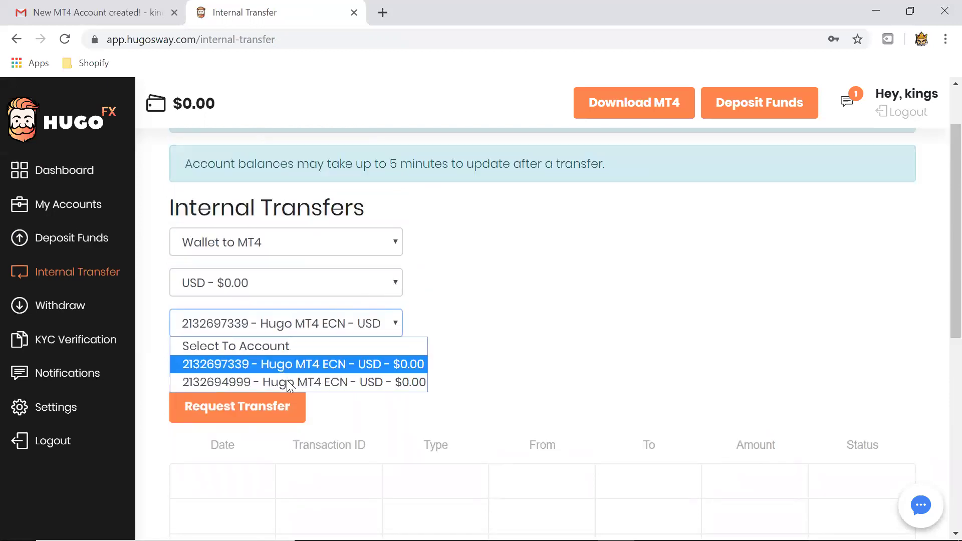
pyautogui.click(354, 380)
pyautogui.click(125, 12)
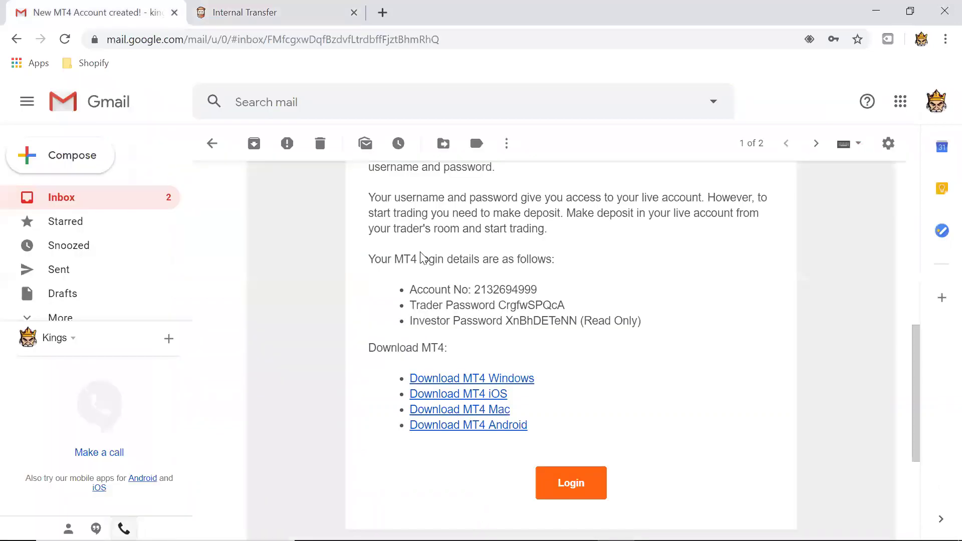
pyautogui.moveTo(516, 289); pyautogui.dragTo(537, 290)
pyautogui.click(323, 10)
pyautogui.click(332, 325)
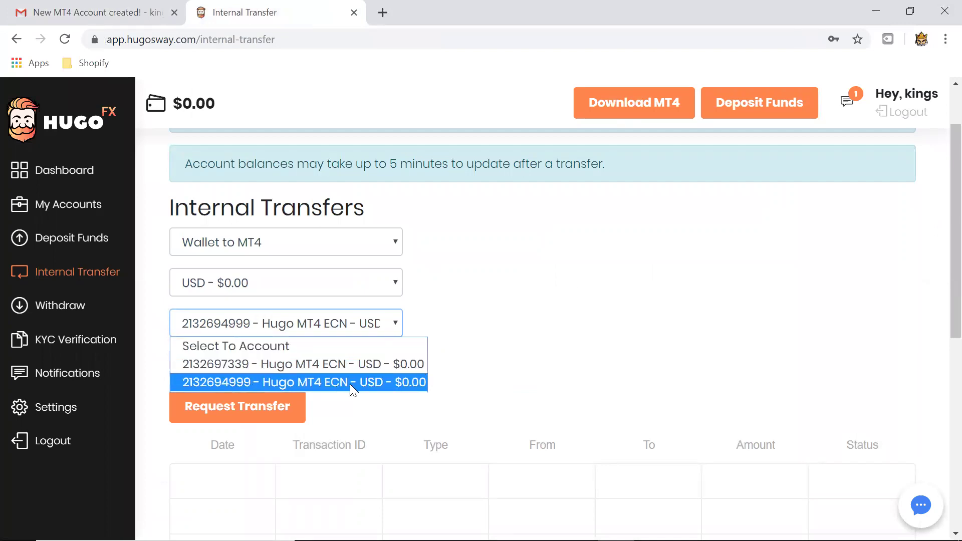
pyautogui.click(267, 383)
pyautogui.click(292, 363)
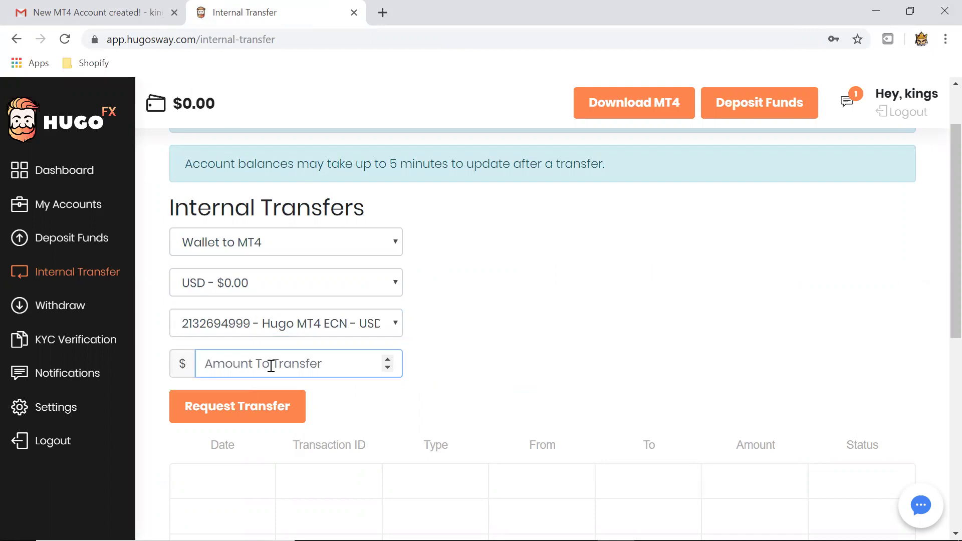
pyautogui.write('5000')
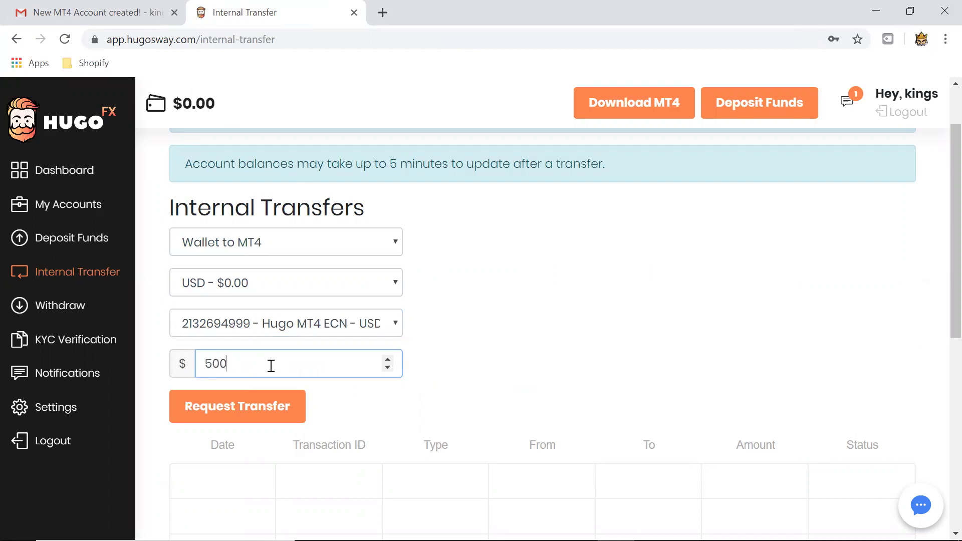
pyautogui.click(236, 406)
pyautogui.doubleClick(204, 387)
pyautogui.click(547, 305)
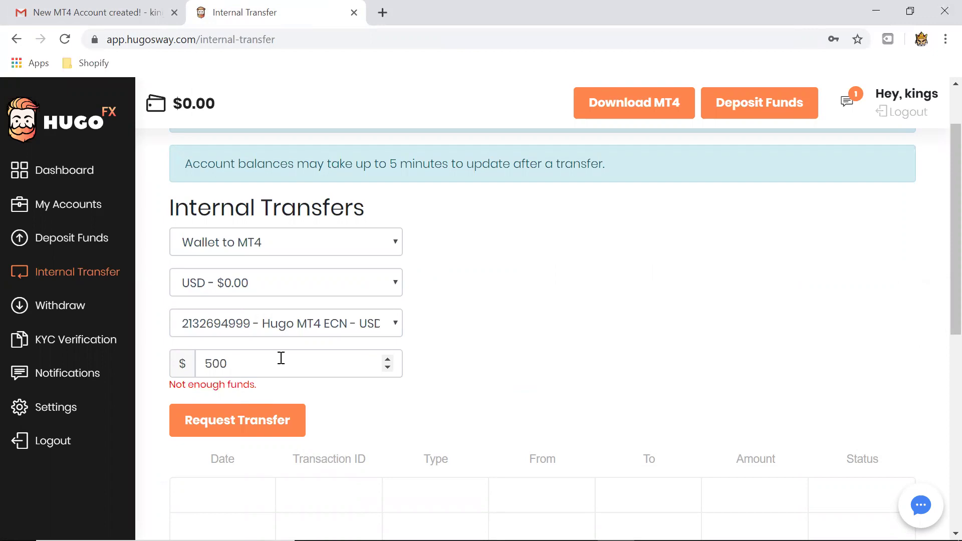
pyautogui.click(83, 214)
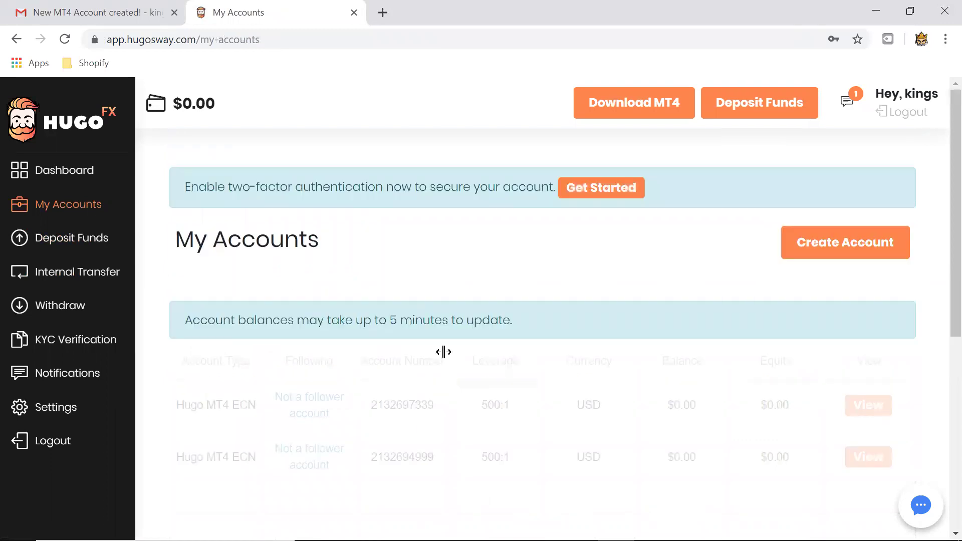
pyautogui.scroll(-3, 394, 314)
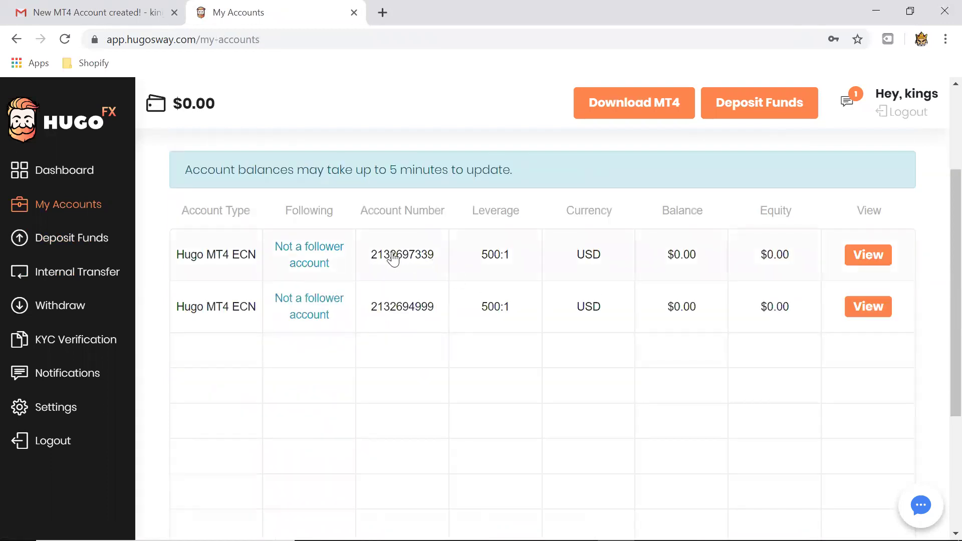
pyautogui.scroll(1, 385, 296)
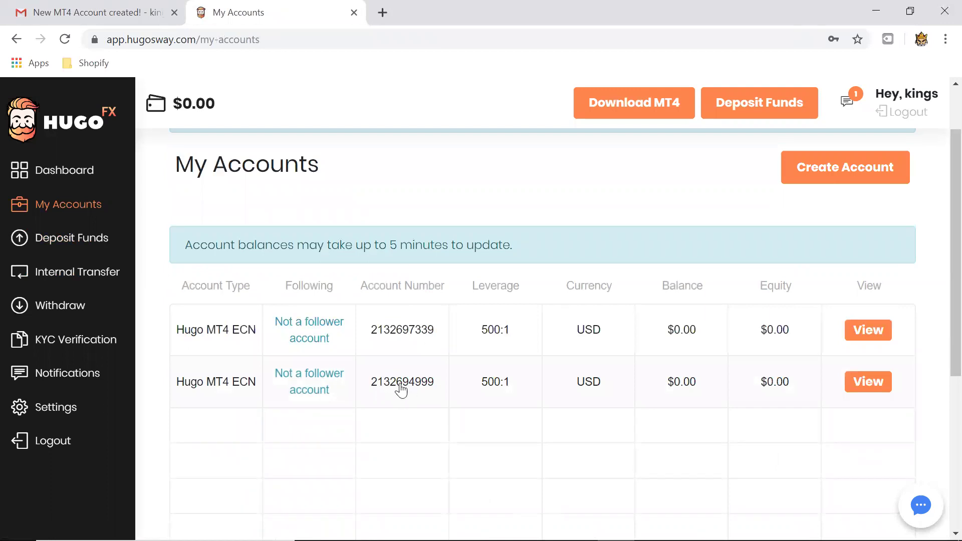
pyautogui.doubleClick(431, 393)
pyautogui.click(443, 281)
pyautogui.moveTo(376, 389); pyautogui.dragTo(434, 391)
pyautogui.click(431, 393)
pyautogui.click(858, 385)
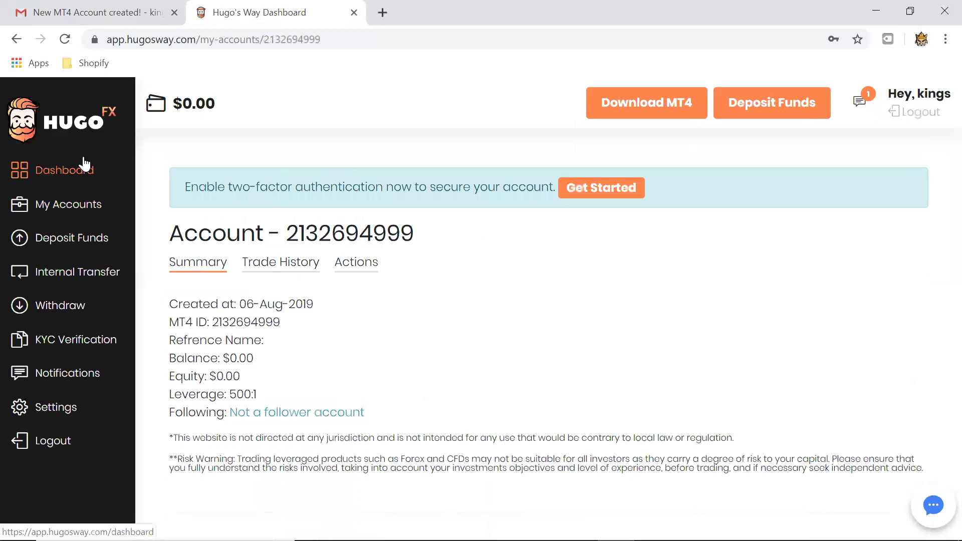
# Return to the Dashboard showing the $0.00 wallet balances.
pyautogui.click(77, 169)
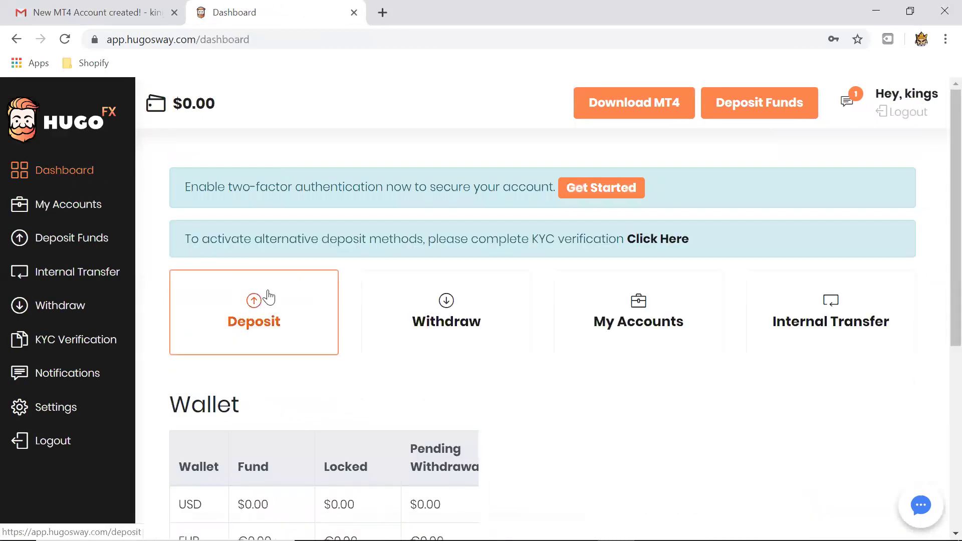